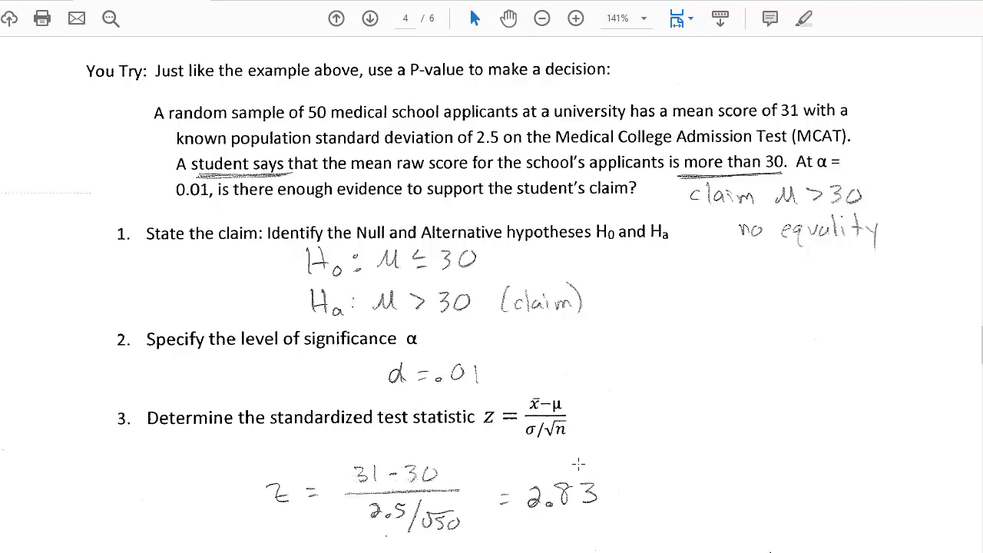
- Review the worked MCAT example in the PDF, from the hypotheses and test statistic through the P-value sketch and final decision
scroll(673, 417, "down", 10)
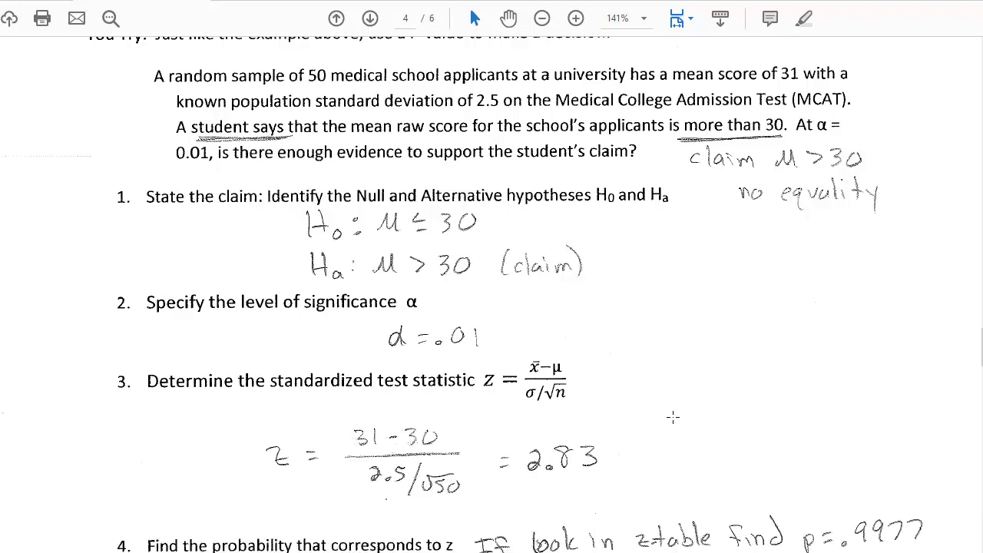
scroll(670, 417, "down", 3)
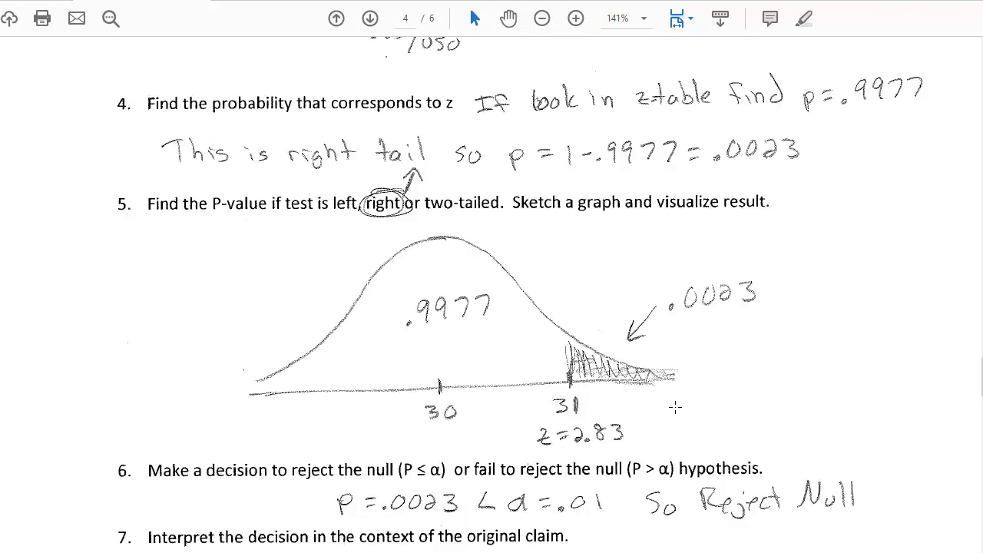
scroll(674, 408, "down", 3)
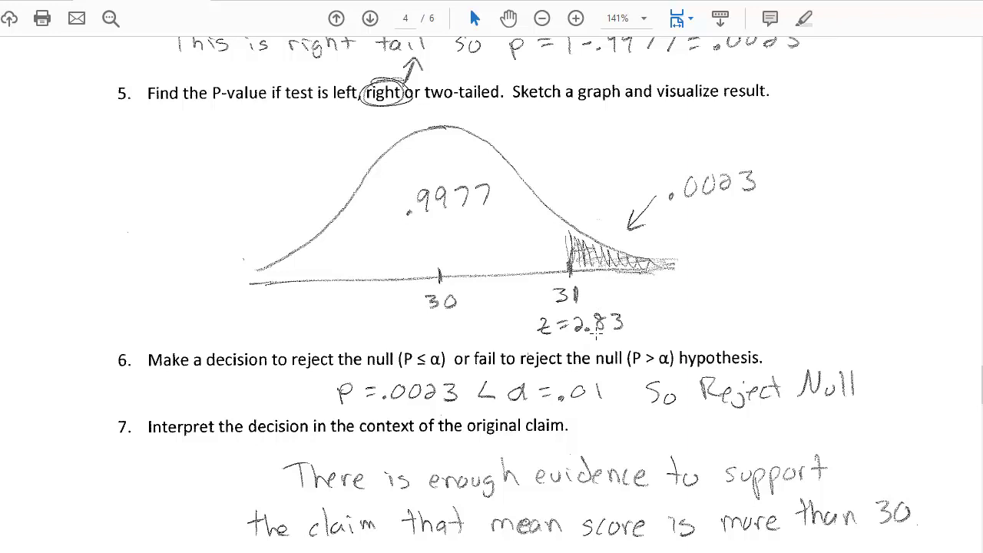
scroll(597, 332, "up", 15)
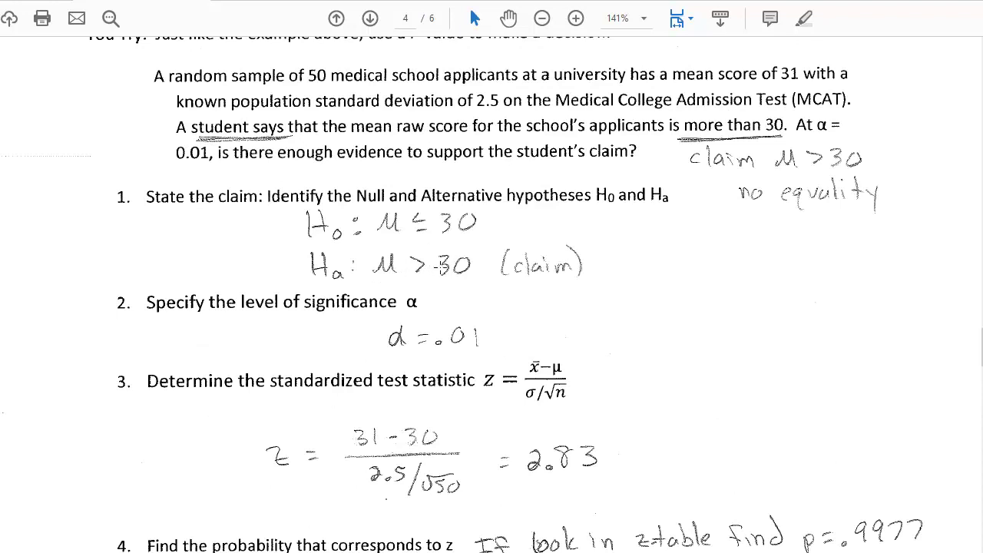
scroll(452, 269, "down", 12)
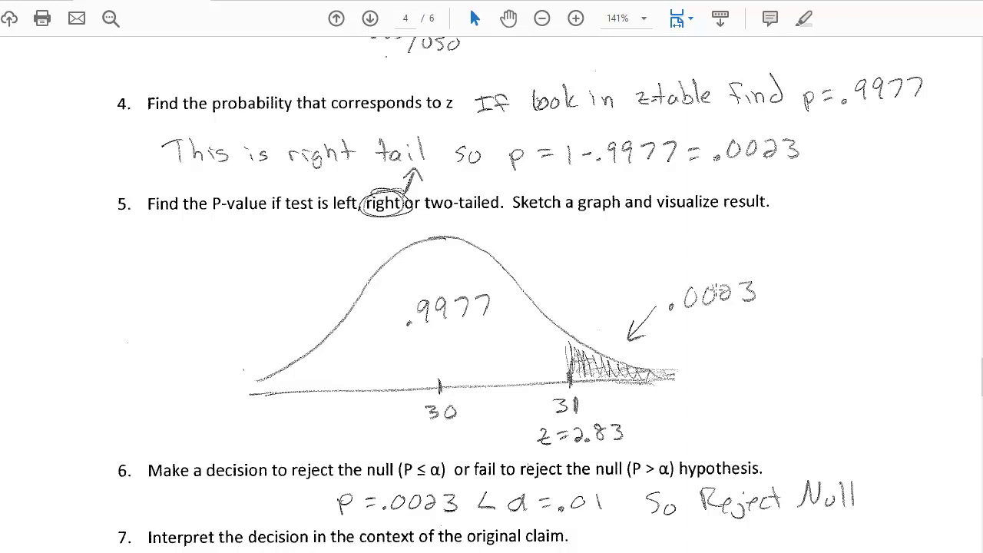
scroll(677, 307, "down", 3)
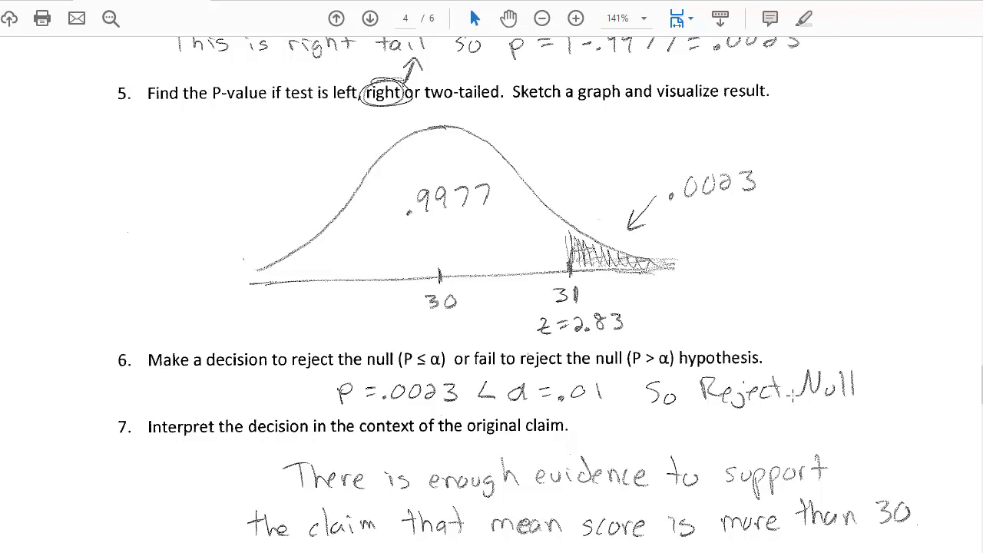
scroll(768, 397, "up", 10)
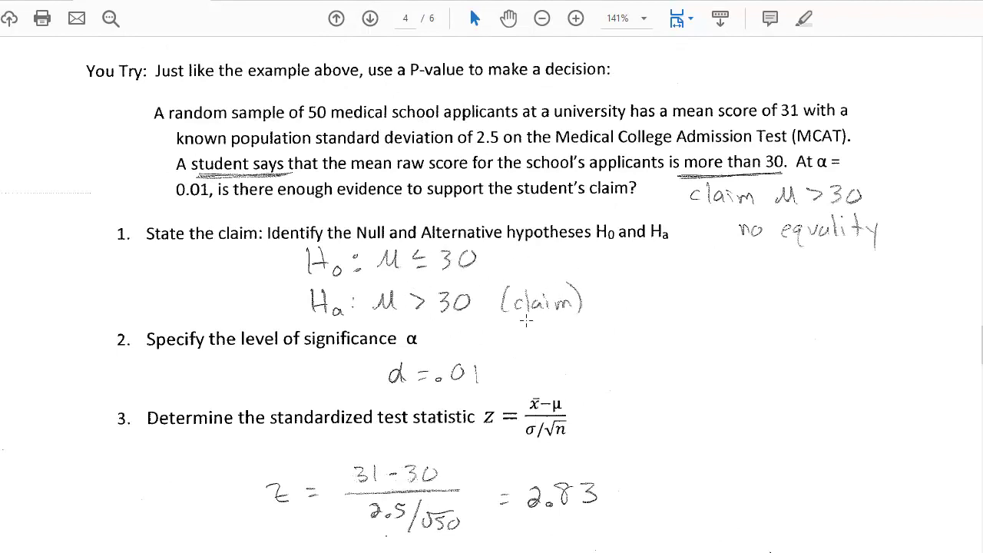
scroll(653, 344, "down", 10)
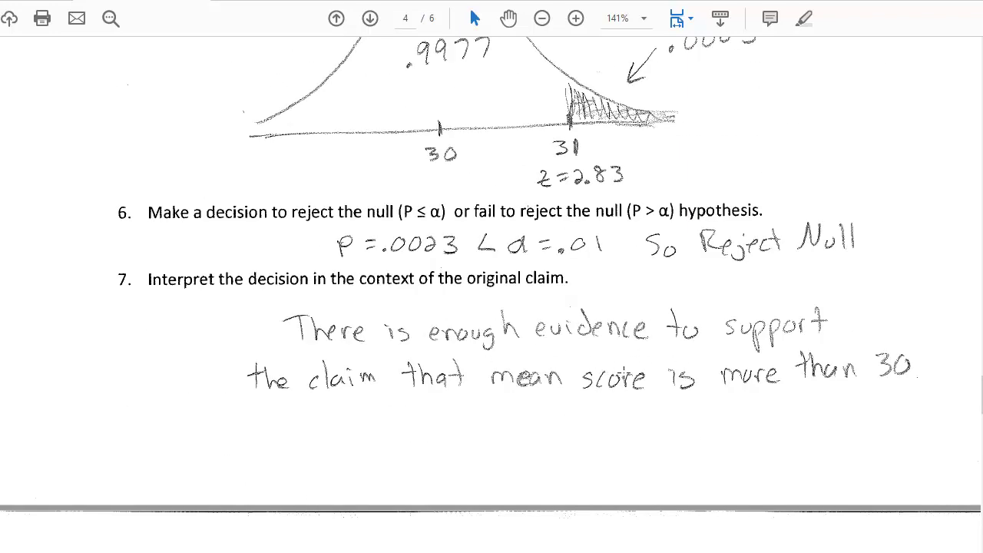
scroll(623, 373, "up", 10)
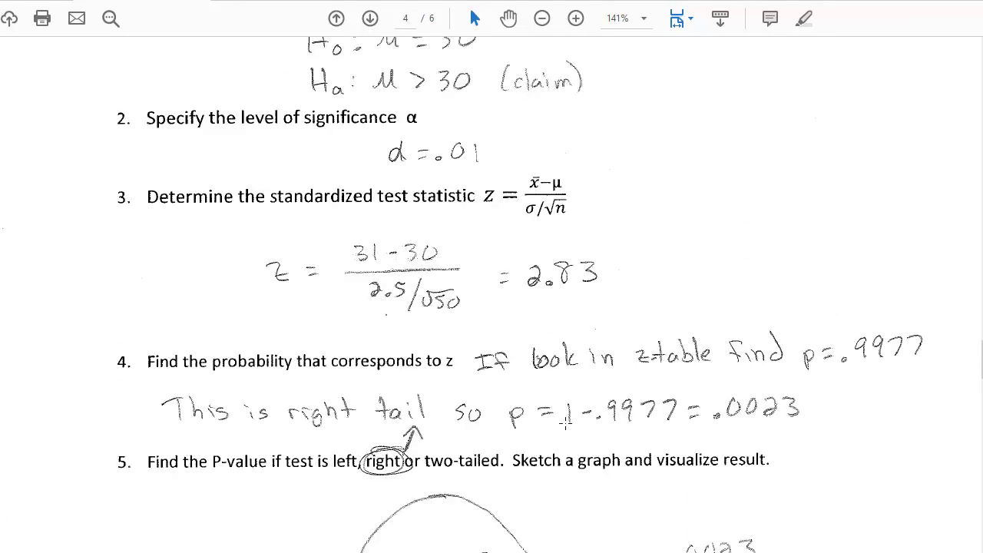
- Switch to StatCrunch and open a one-sample Z test with summary data
key("alt+Tab")
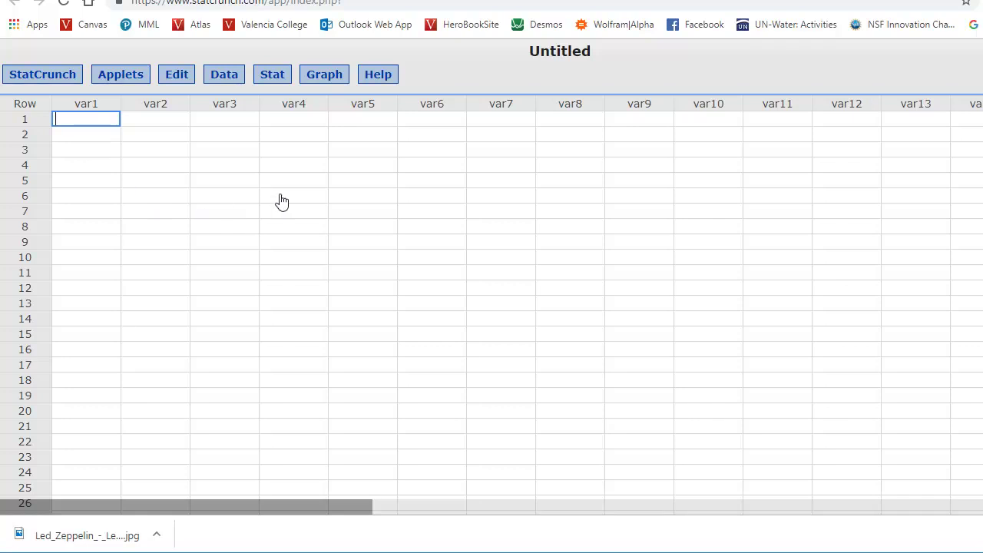
left_click(272, 76)
mouse_move(307, 145)
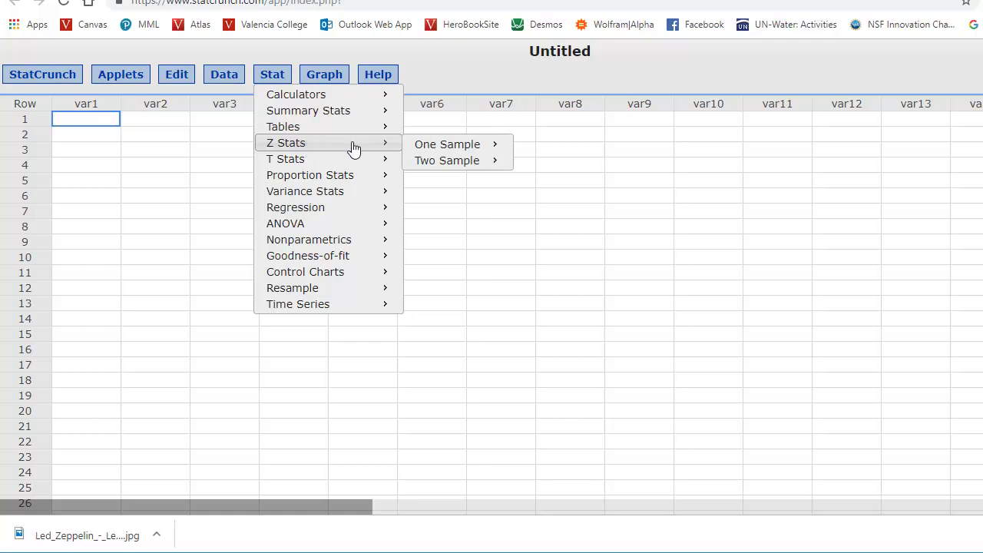
mouse_move(438, 152)
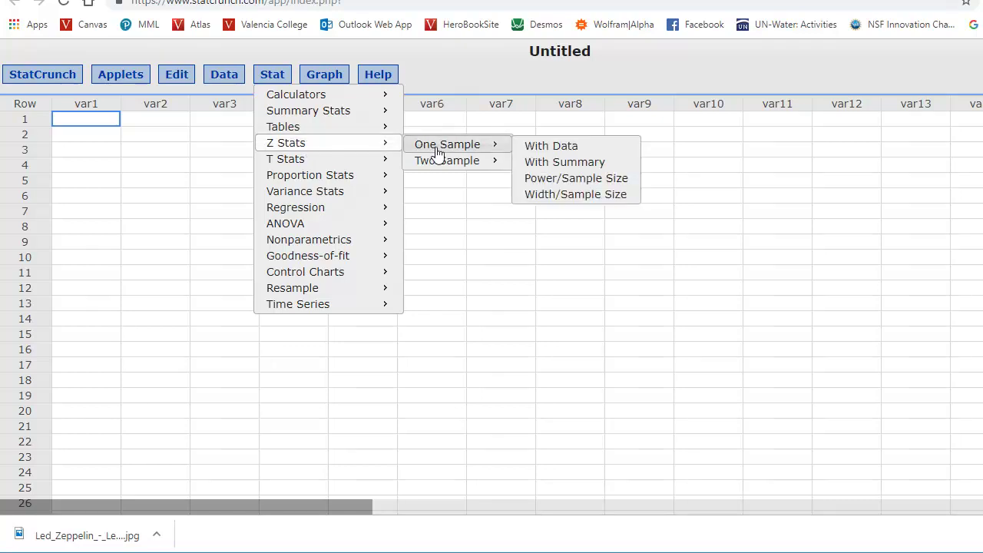
left_click(553, 166)
left_click_drag(559, 100, 487, 73)
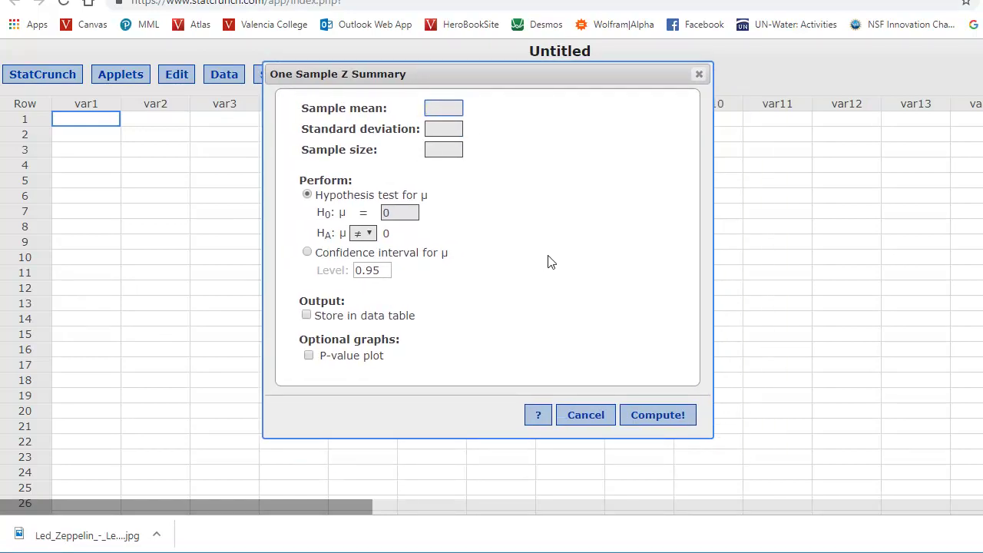
- Enter the MCAT summary values from the PDF notes: sample mean 31, standard deviation 2.5 and sample size 50
left_click(584, 551)
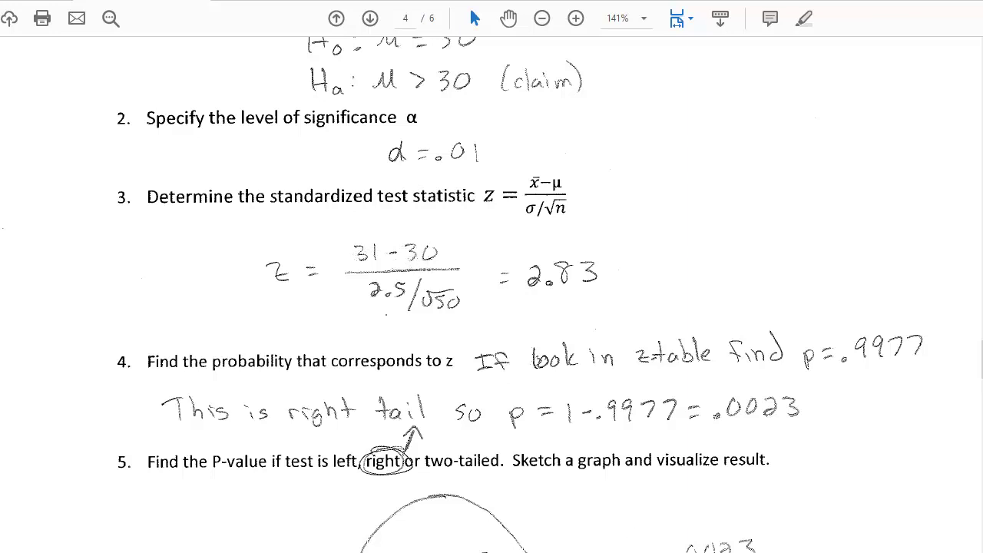
left_click(644, 519)
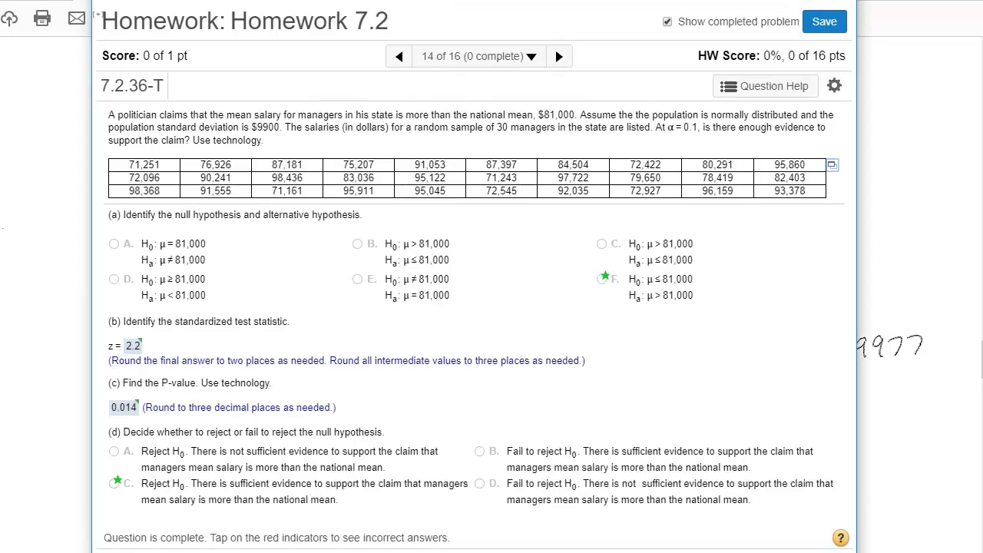
key("alt+Tab")
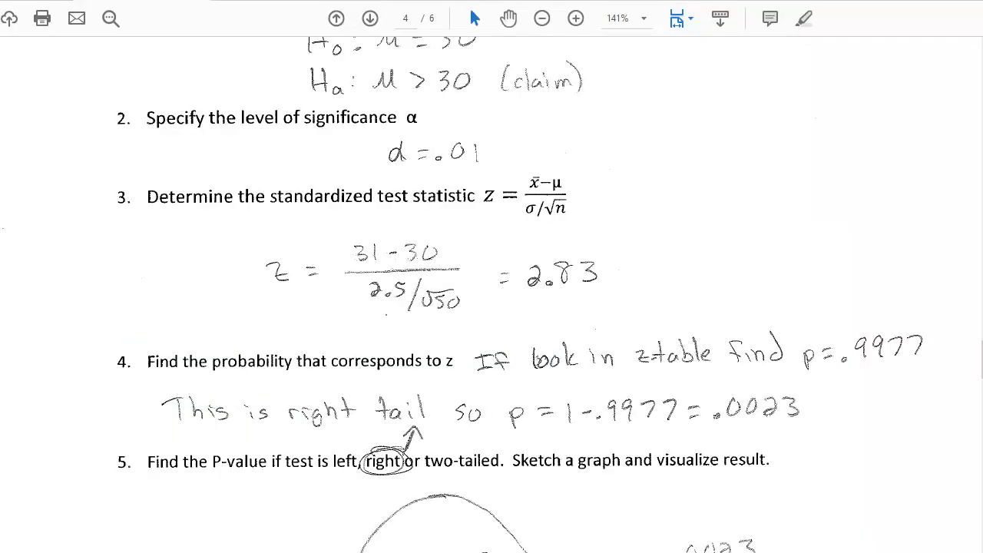
left_click(504, 523)
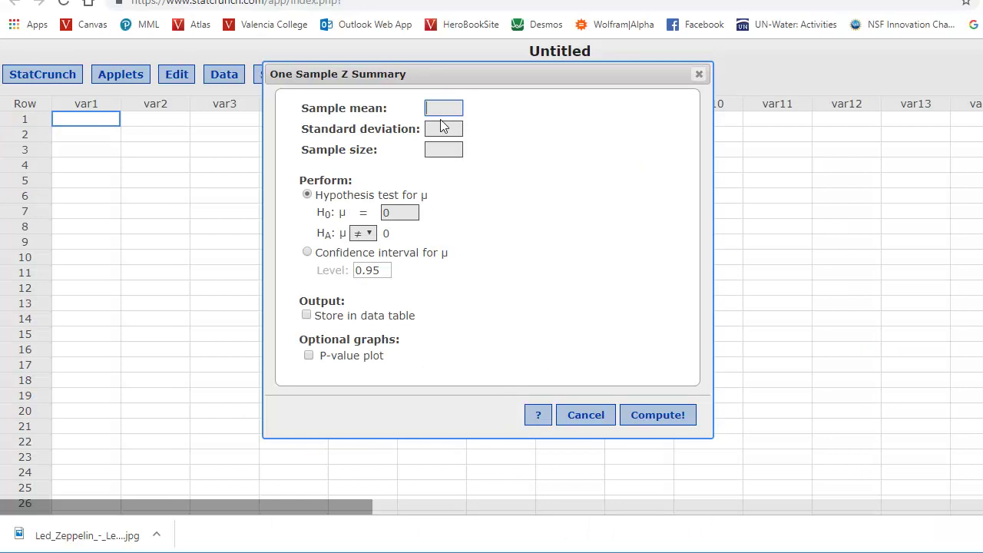
type("31")
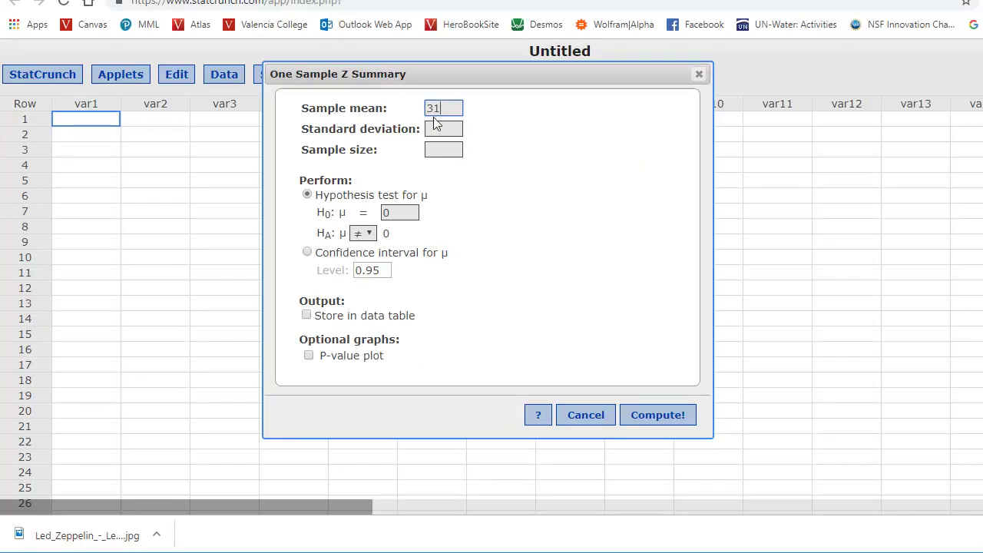
left_click(447, 129)
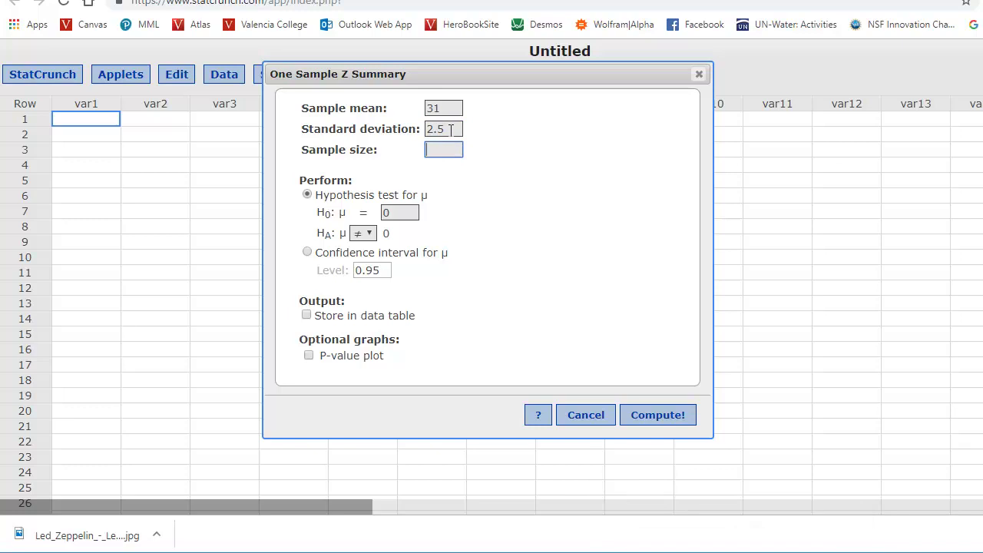
left_click(443, 152)
key("alt+Tab")
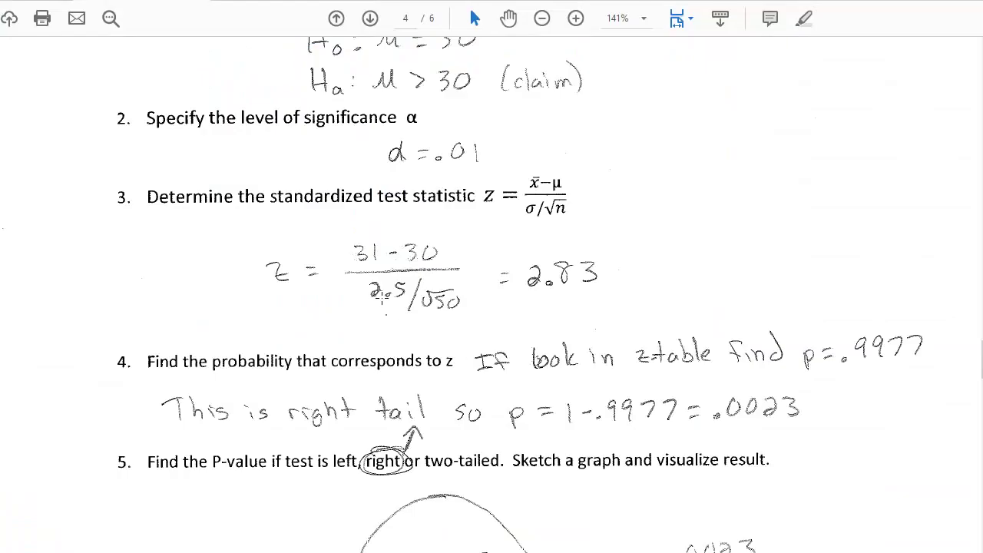
key("alt+Tab")
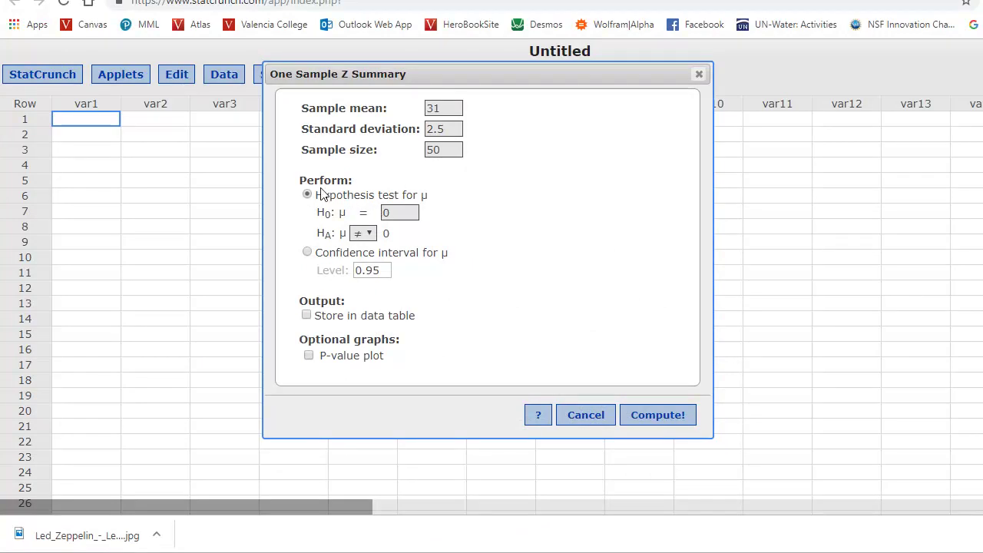
- Set the null hypothesis mean to 30 and the alternative to greater than, matching the hypotheses in the PDF notes
left_click(403, 211)
key("BackSpace")
type("30")
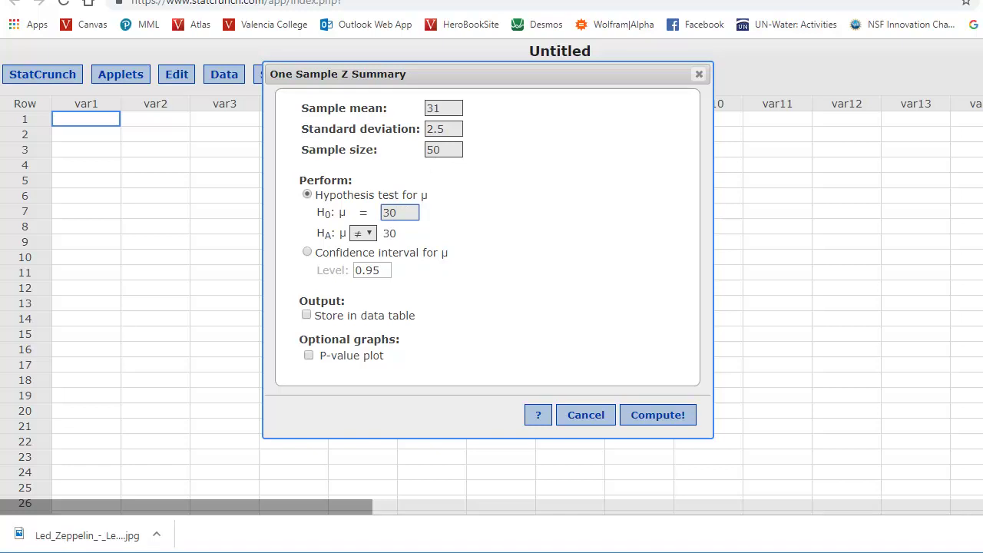
key("alt+Tab")
scroll(570, 194, "up", 3)
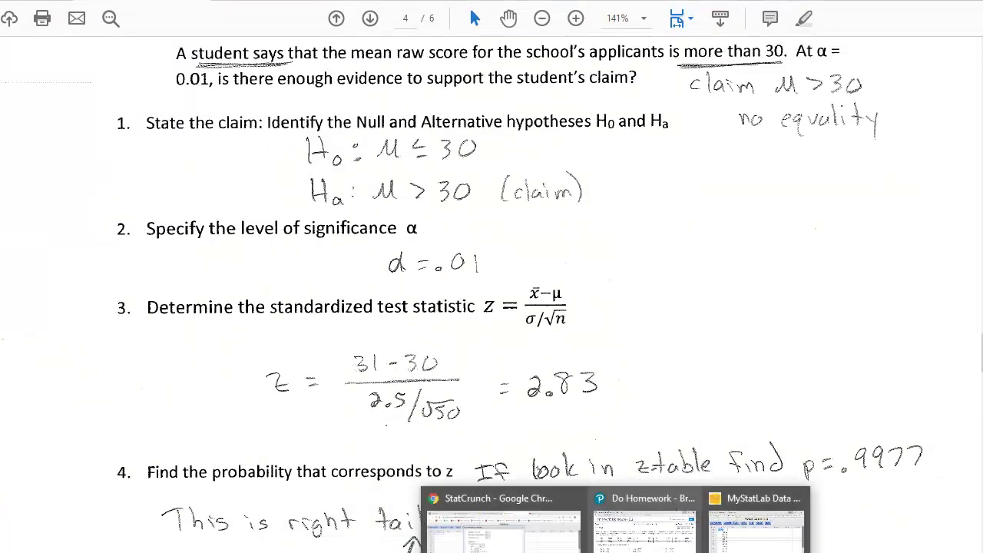
left_click(564, 537)
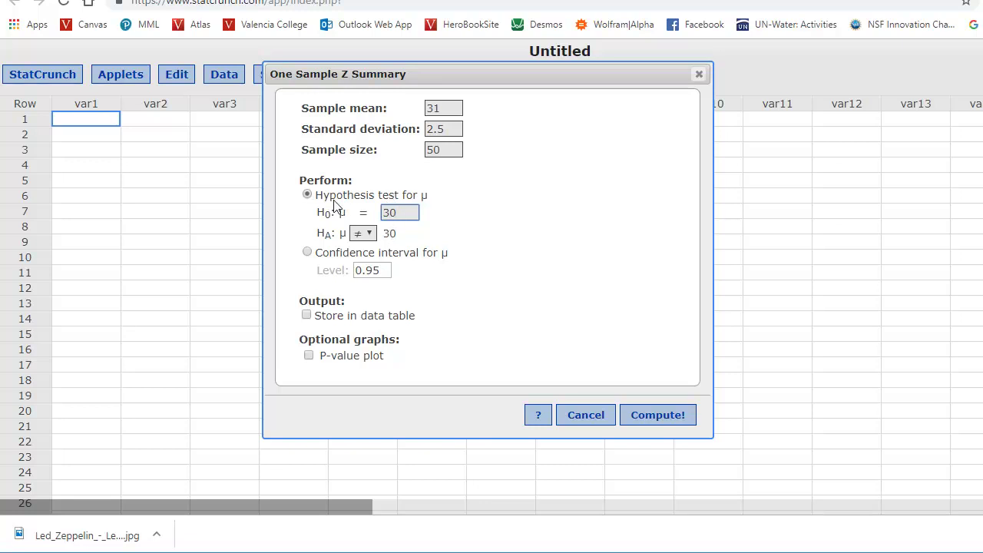
left_click(370, 232)
left_click(363, 277)
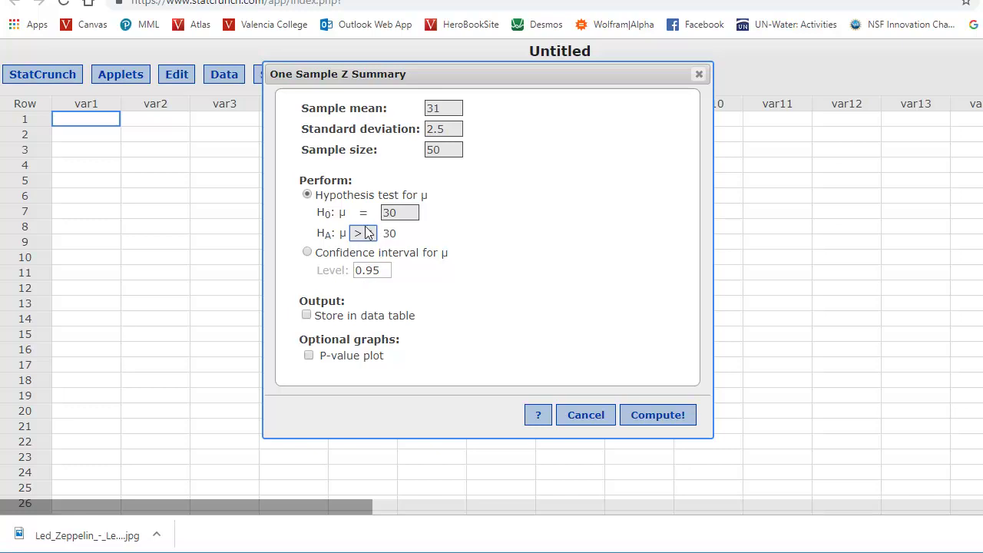
- Compute the test with the P-value plot included, and widen the results window to fit the whole results table
left_click(309, 355)
left_click(655, 419)
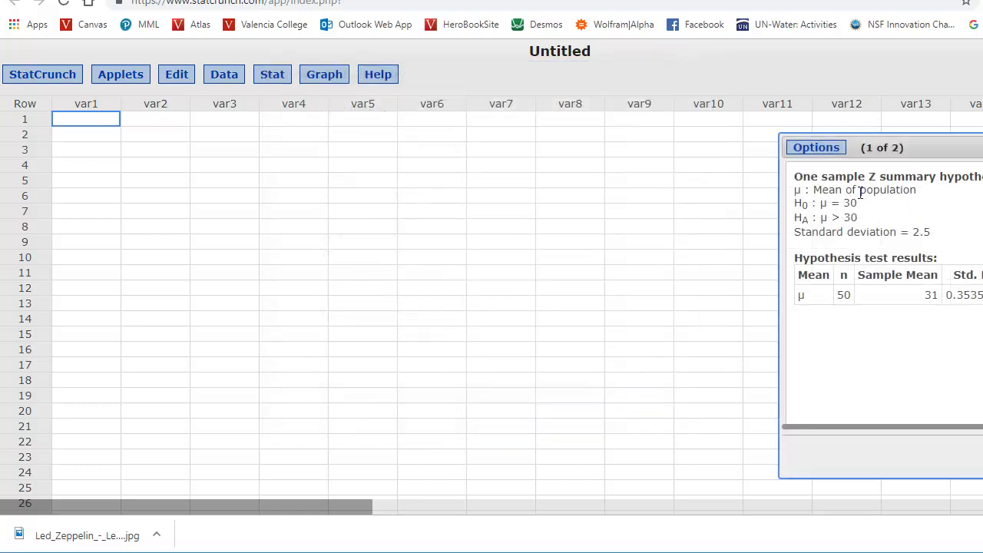
left_click_drag(897, 145, 431, 117)
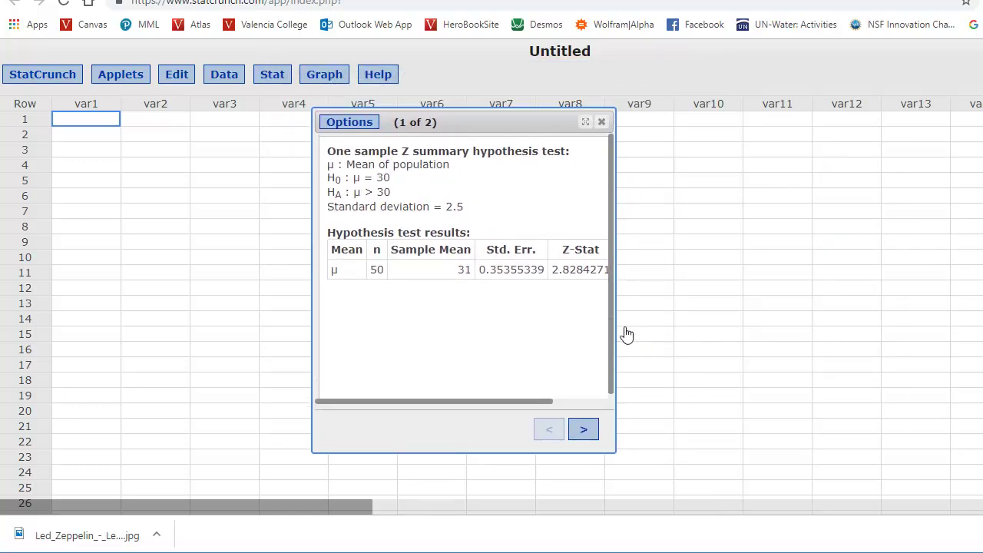
left_click_drag(622, 325, 776, 312)
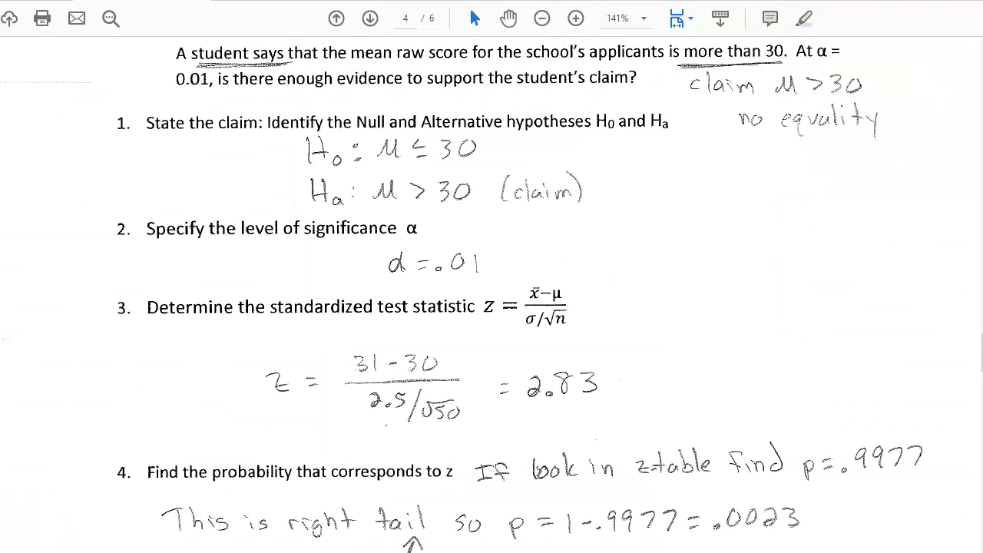
- Compare the computed Z-statistic and P-value with the PDF notes, and view the P-value plot
scroll(730, 538, "down", 3)
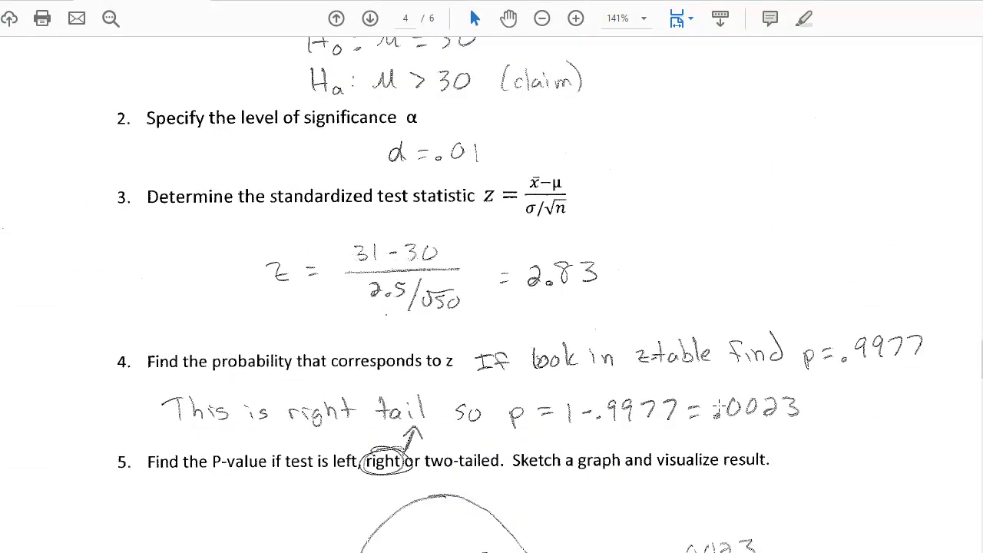
scroll(677, 498, "down", 4)
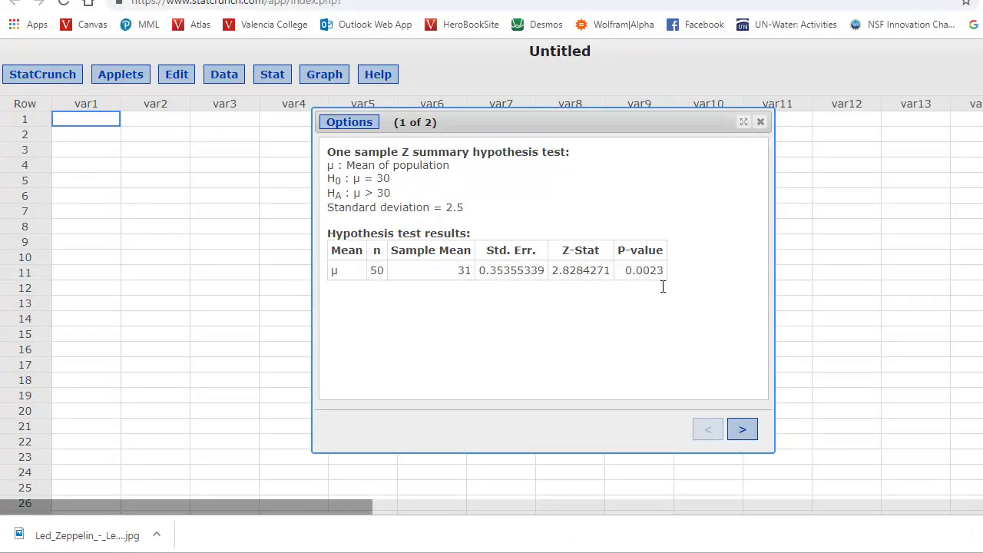
left_click(741, 435)
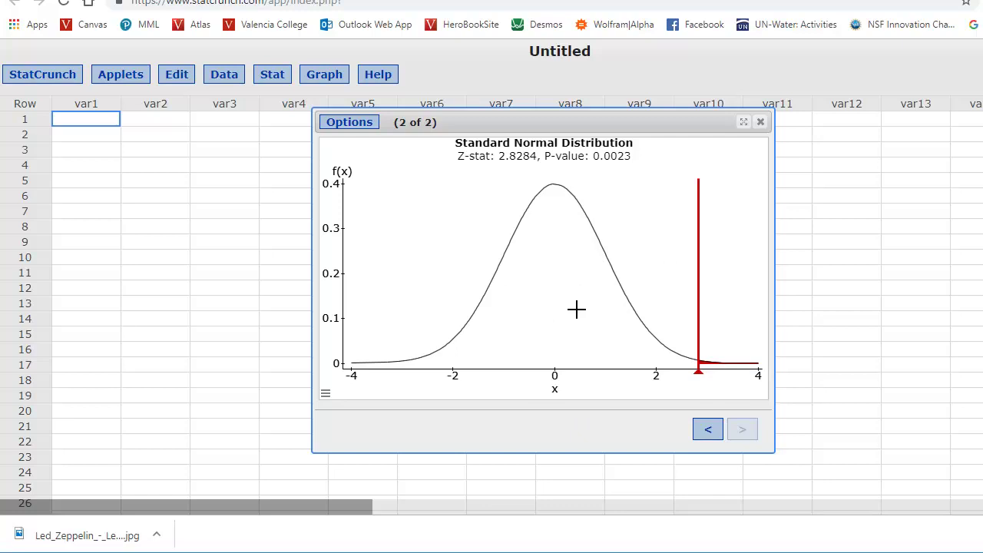
mouse_move(697, 372)
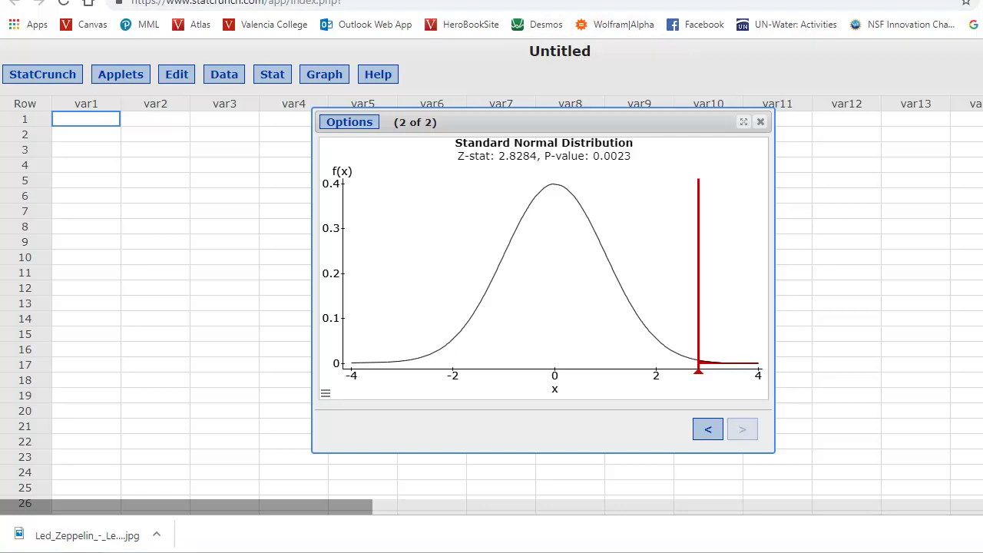
- Switch to homework question 7.2.36-T and open its manager salary data in StatCrunch
mouse_move(615, 552)
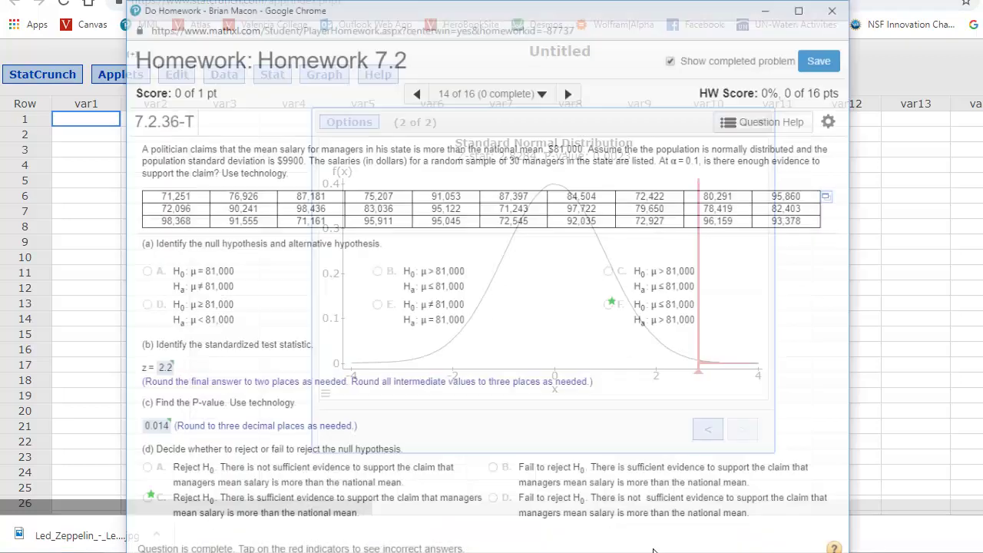
left_click(645, 518)
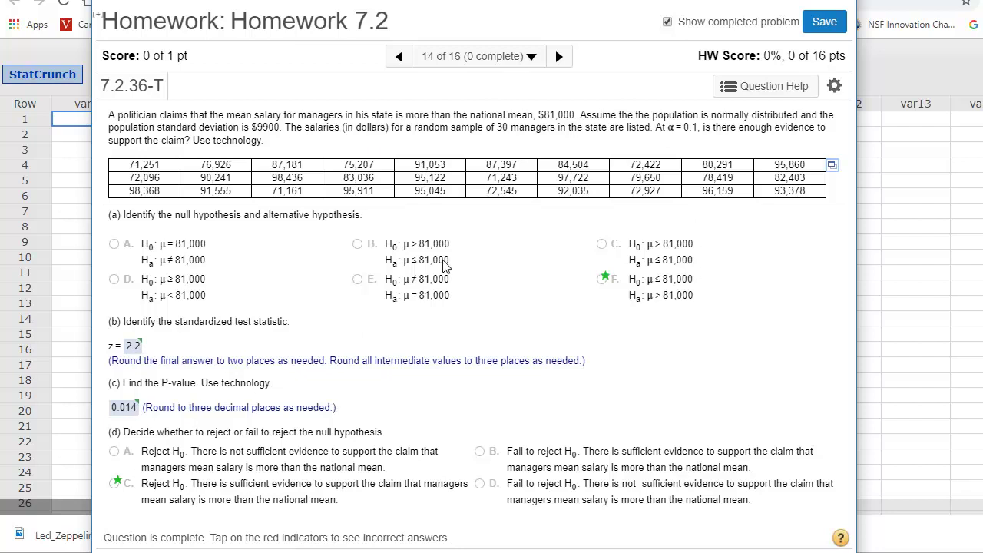
left_click(835, 170)
left_click(769, 192)
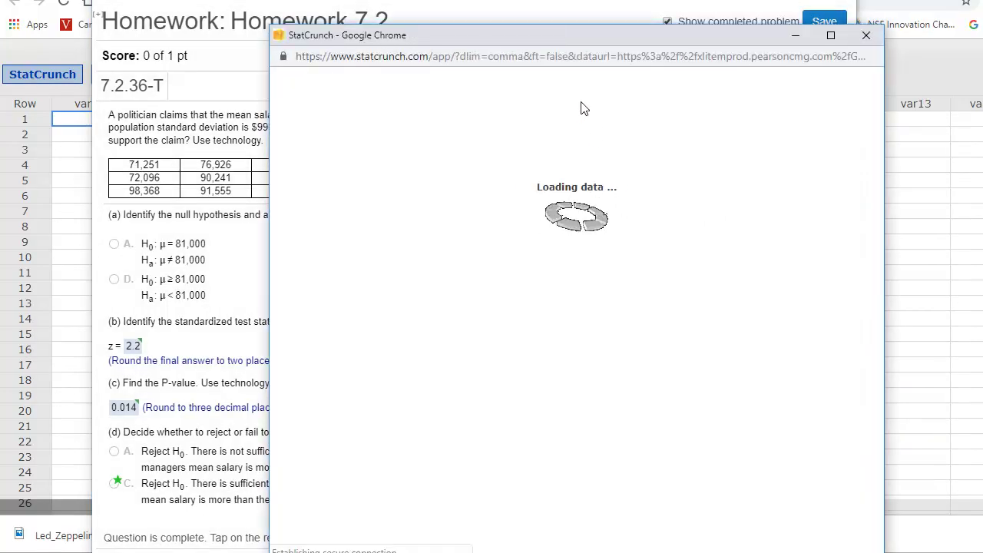
- Open a one-sample Z test on the loaded salary data and select the var1 column
left_click_drag(561, 34, 488, 0)
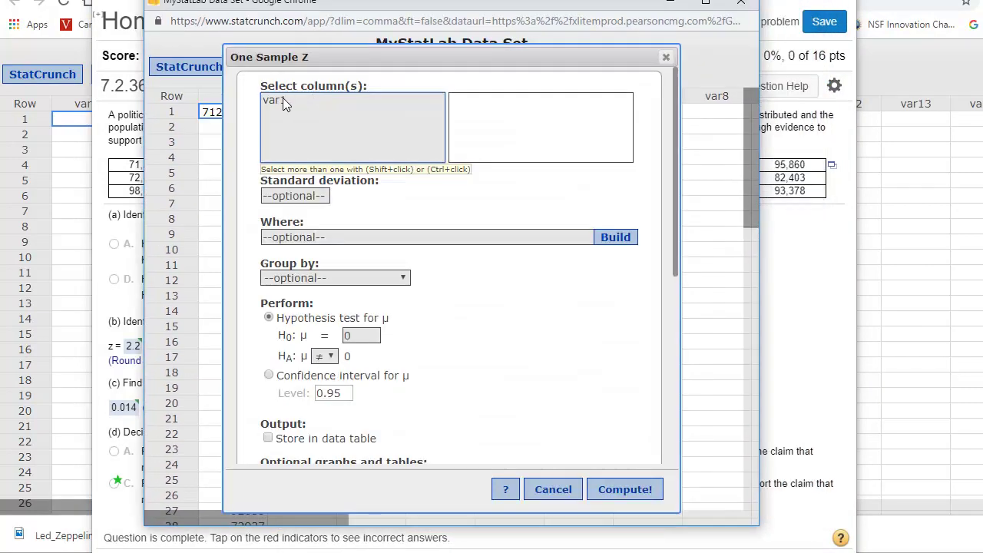
left_click(277, 101)
left_click_drag(401, 80, 517, 42)
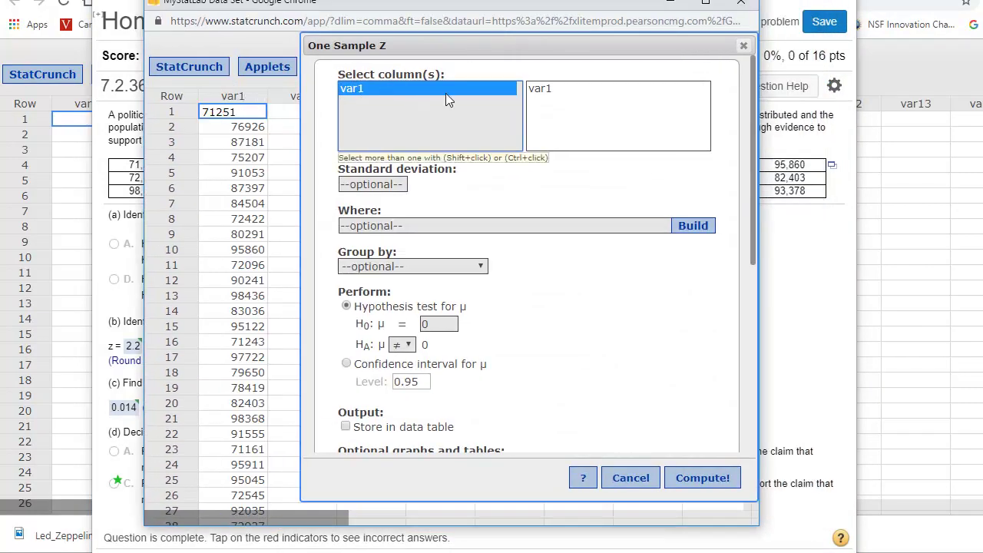
- Look up the population standard deviation in homework question 7.2.36-T and set the test's standard deviation to 9900
left_click(391, 188)
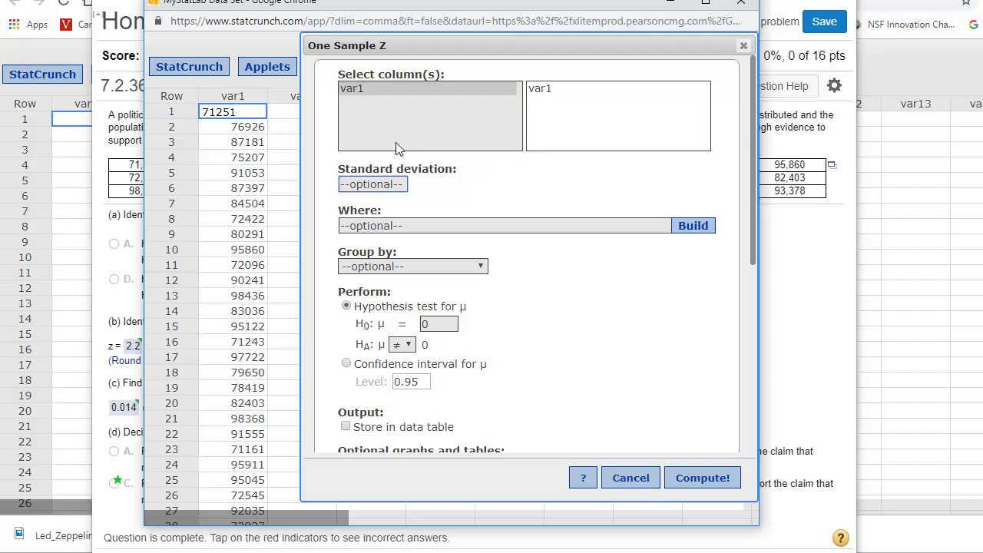
key("alt+Tab")
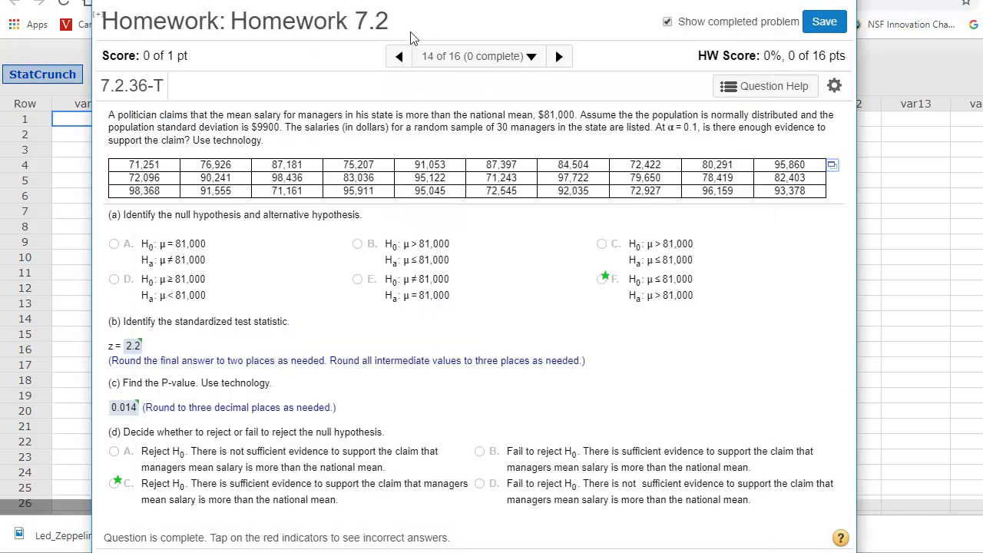
left_click_drag(110, 128, 241, 128)
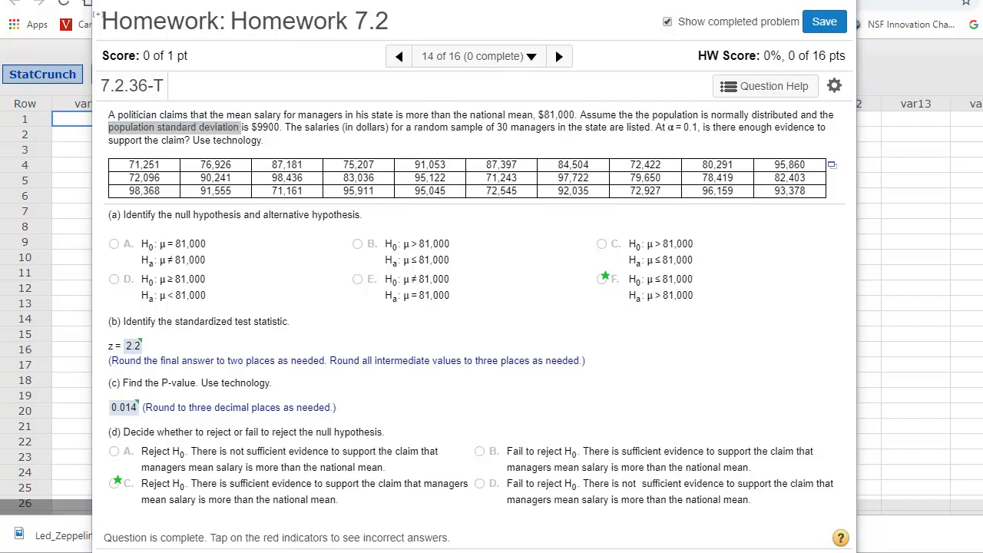
left_click(637, 536)
left_click(744, 123)
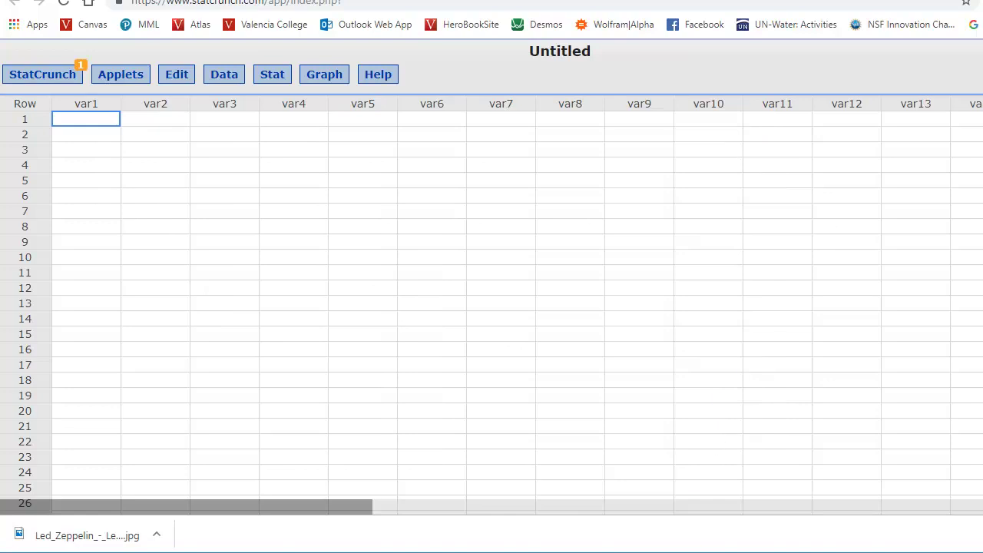
mouse_move(615, 546)
left_click(757, 519)
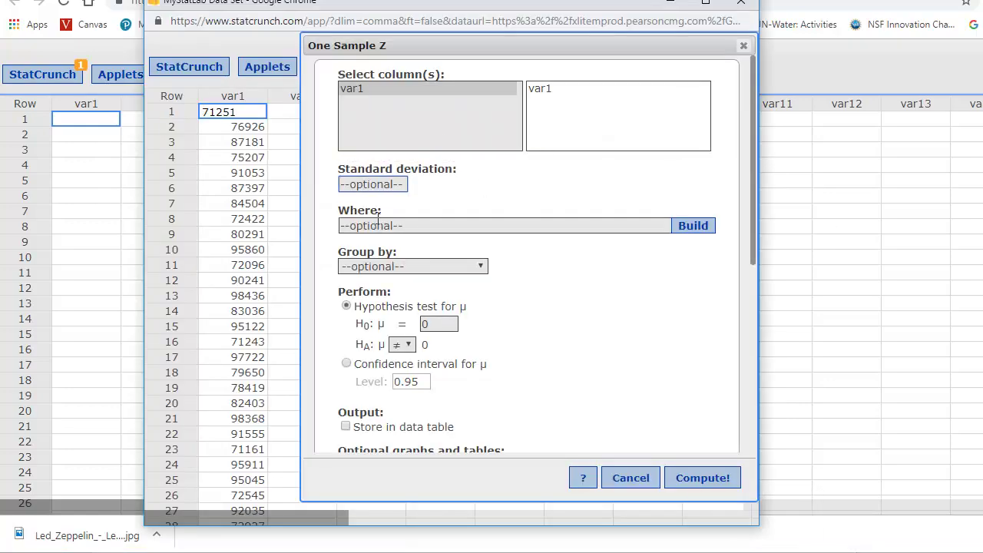
left_click(381, 186)
type("9900")
- Look up the claimed national mean salary in the homework question and set the null hypothesis mean to 81000
scroll(459, 259, "down", 2)
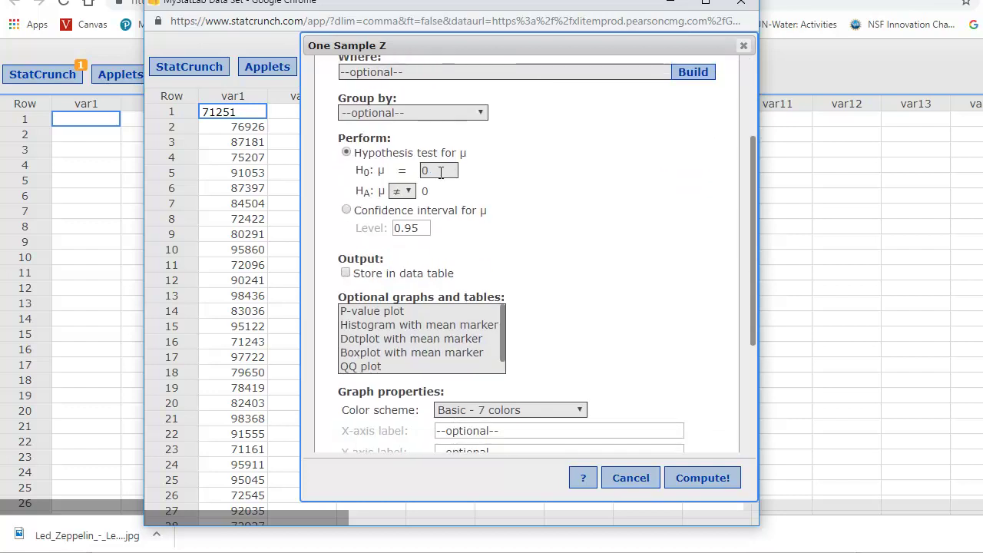
left_click(438, 171)
left_click(615, 551)
left_click(647, 528)
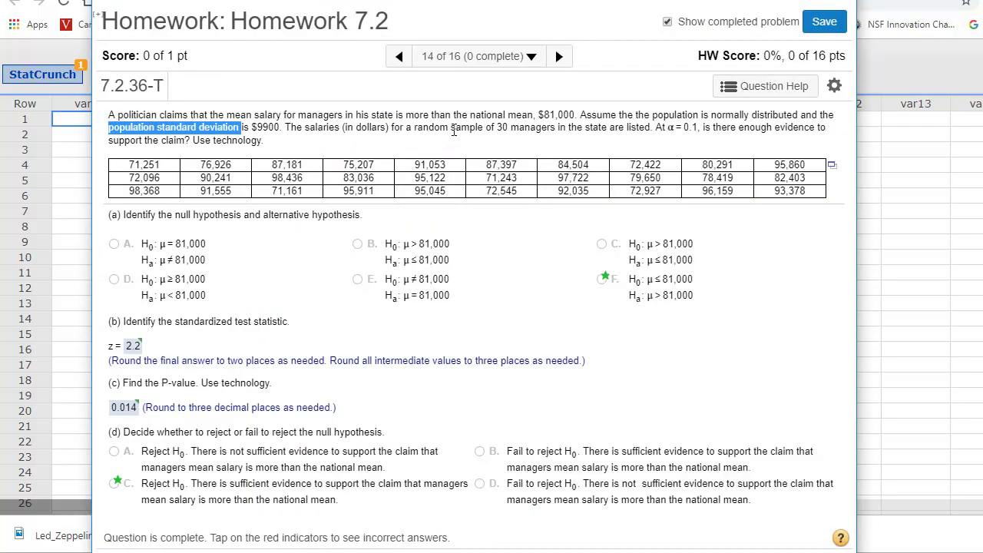
left_click_drag(373, 114, 545, 116)
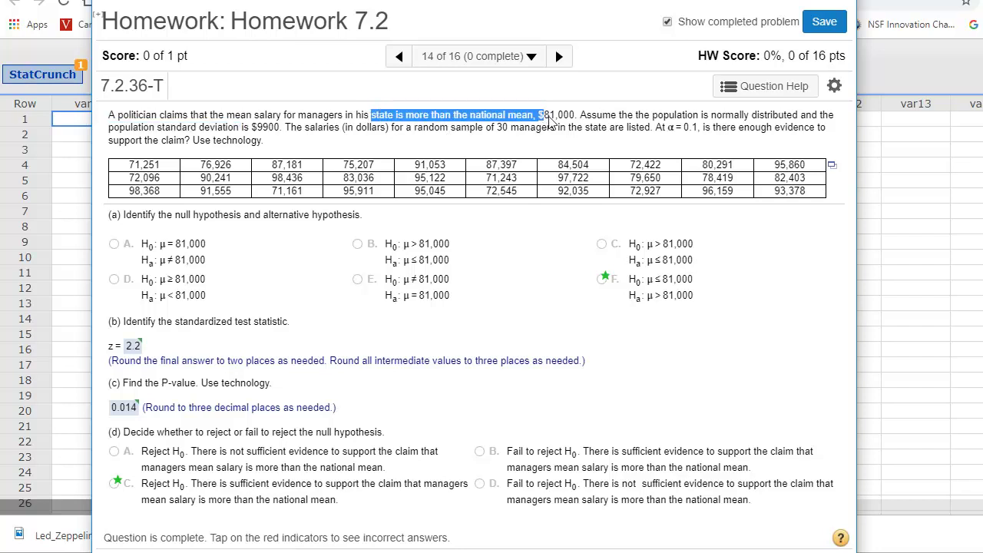
key("alt+Tab")
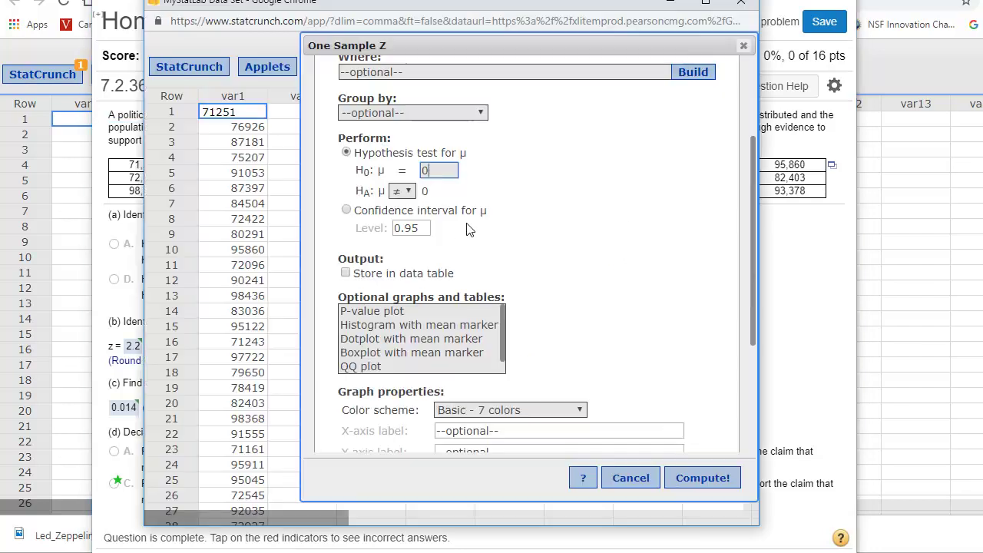
key("BackSpace")
type("81000")
- Check the hypotheses in the homework question and set the alternative hypothesis to greater than
left_click(817, 256)
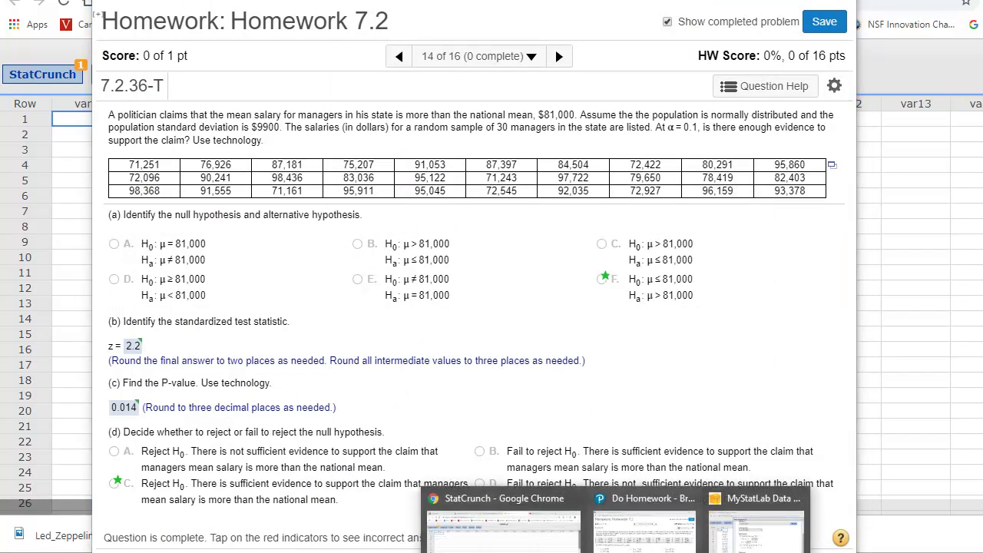
left_click(757, 550)
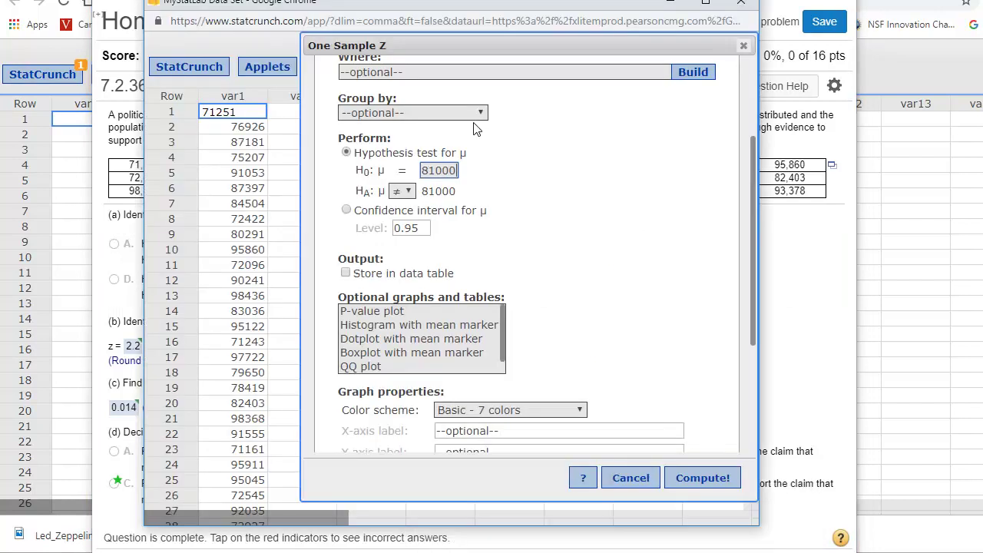
left_click(407, 192)
left_click(398, 234)
- Include the P-value plot and compute the one-sample Z test for the salary data
left_click(388, 315)
scroll(434, 286, "down", 2)
scroll(434, 285, "down", 1)
left_click(702, 476)
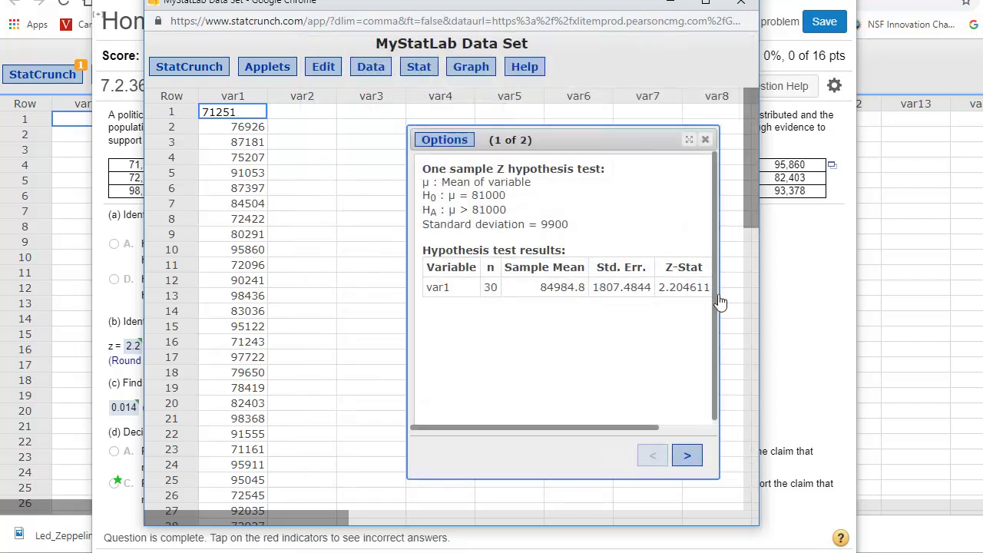
- Widen the results window, then check the results table and P-value plot against the homework question's answers
left_click_drag(407, 321, 234, 338)
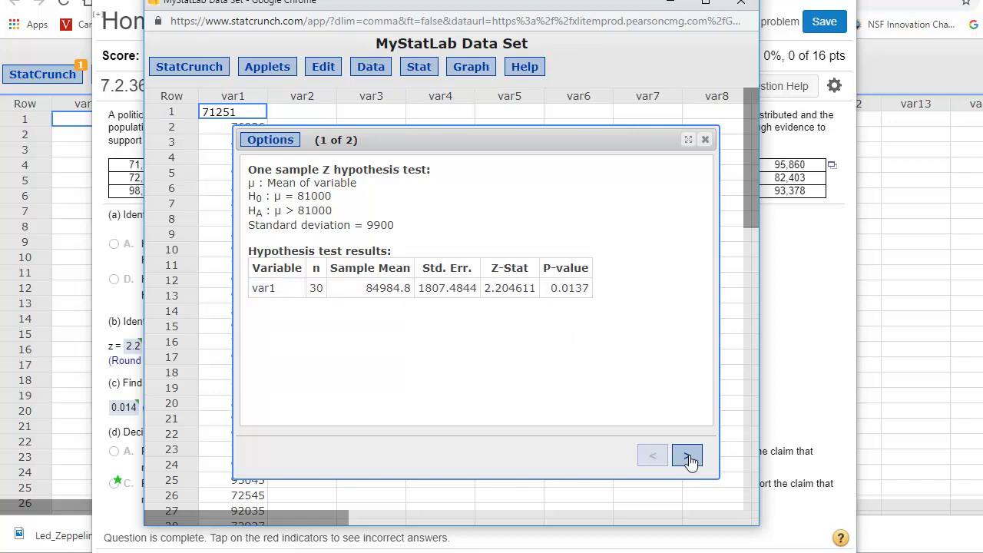
left_click(687, 456)
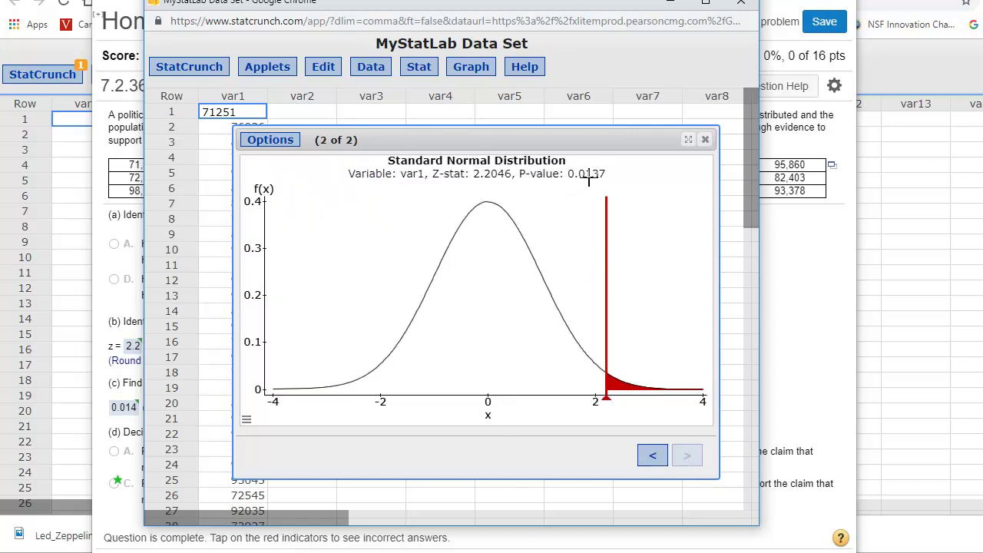
left_click(793, 287)
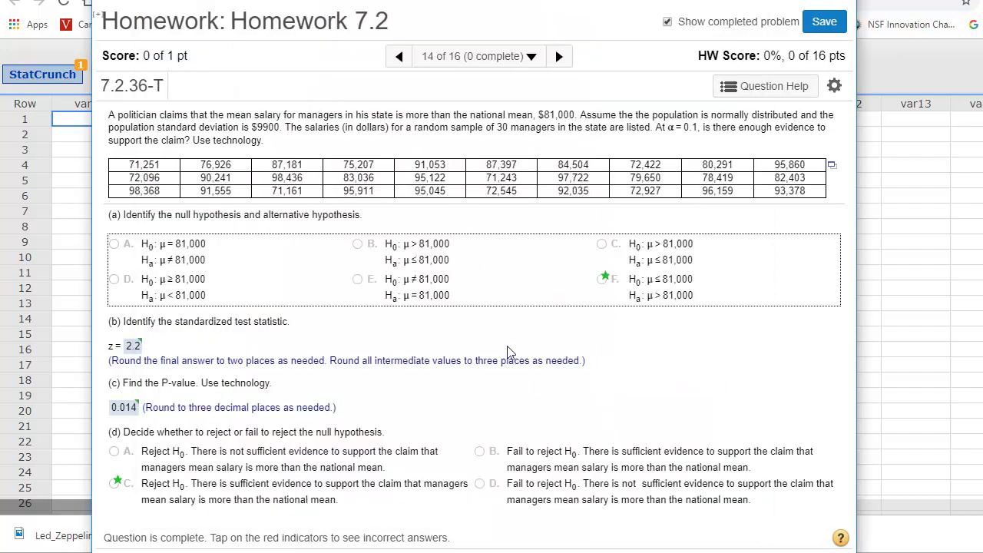